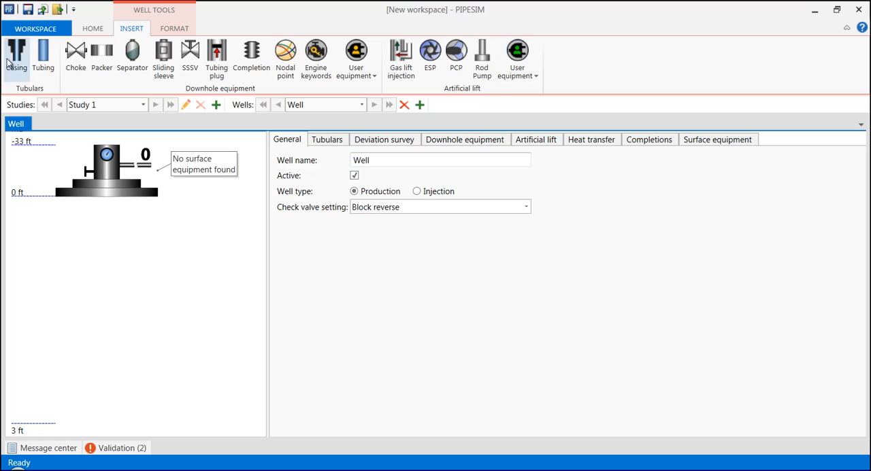
- Add a casing section and a tubing section to the well schematic
left_click_drag(15, 66, 151, 203)
left_click_drag(42, 53, 123, 196)
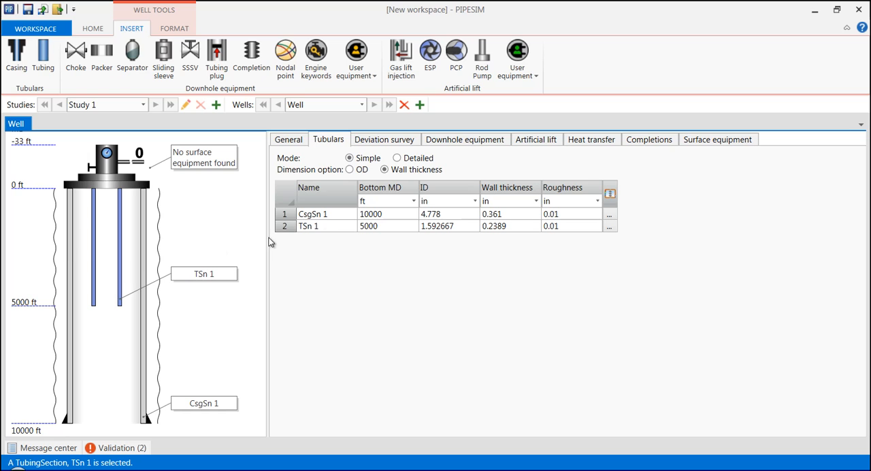
- Examine the casing section type options in detailed tubulars mode and return to simple mode
left_click(397, 160)
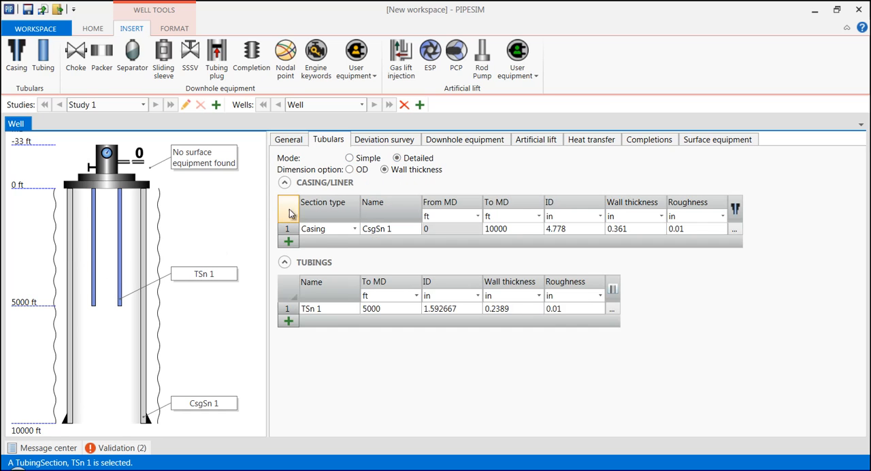
left_click(355, 230)
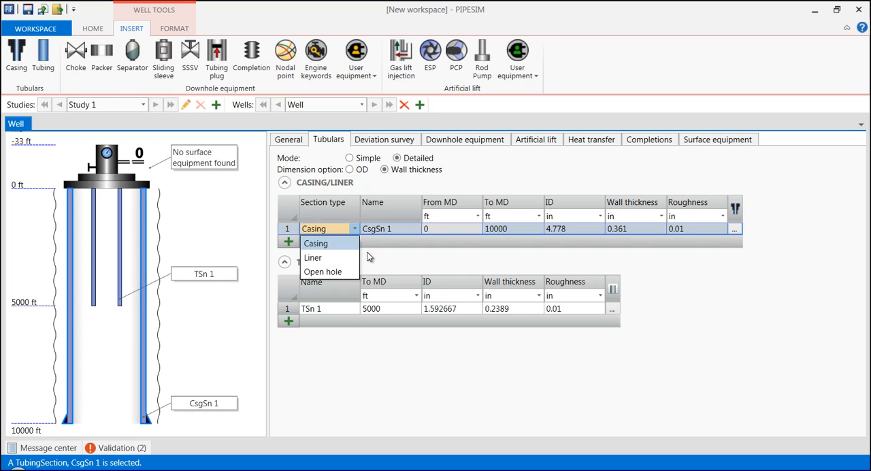
left_click(350, 158)
left_click(350, 158)
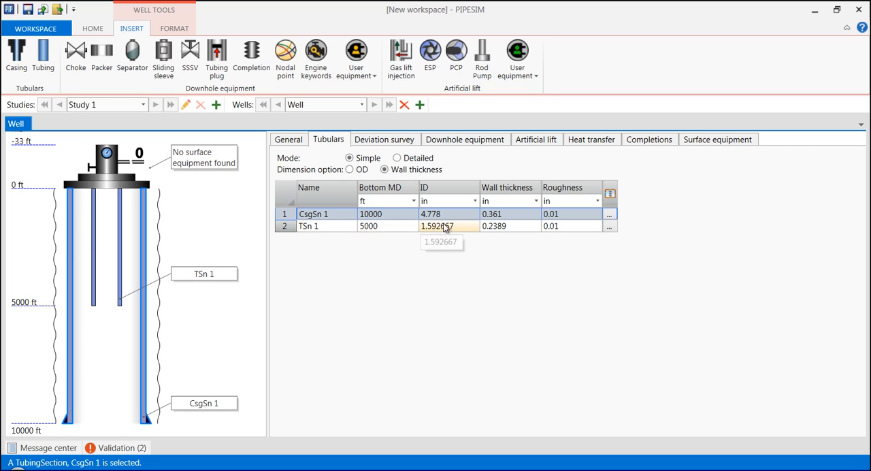
- Assign the casing a 7 in OD catalog entry with 6.094 in ID, 32 lbm/ft weight and grade C75
left_click(610, 216)
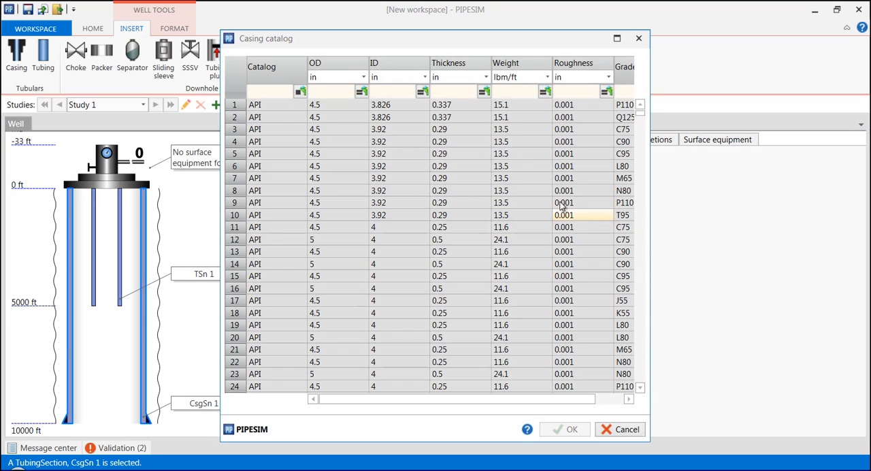
left_click(324, 93)
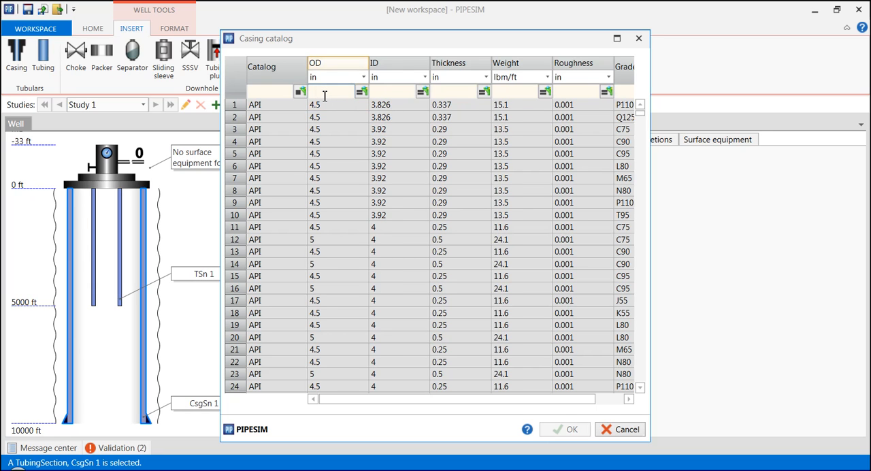
type("7")
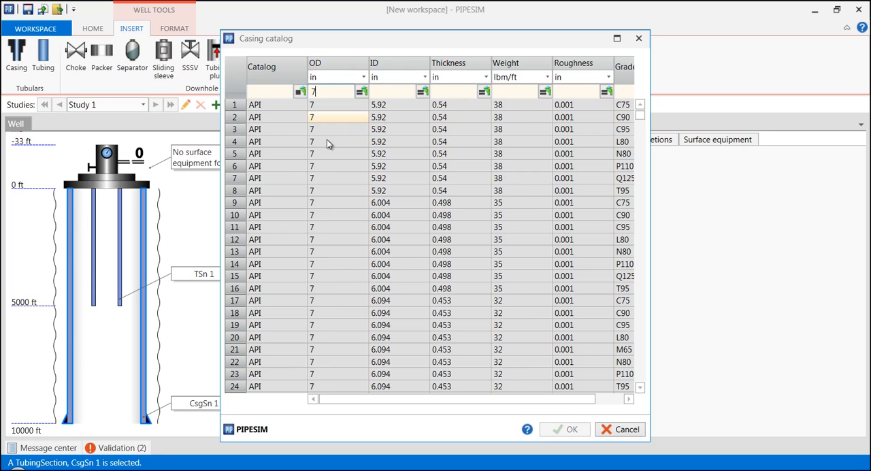
left_click(235, 302)
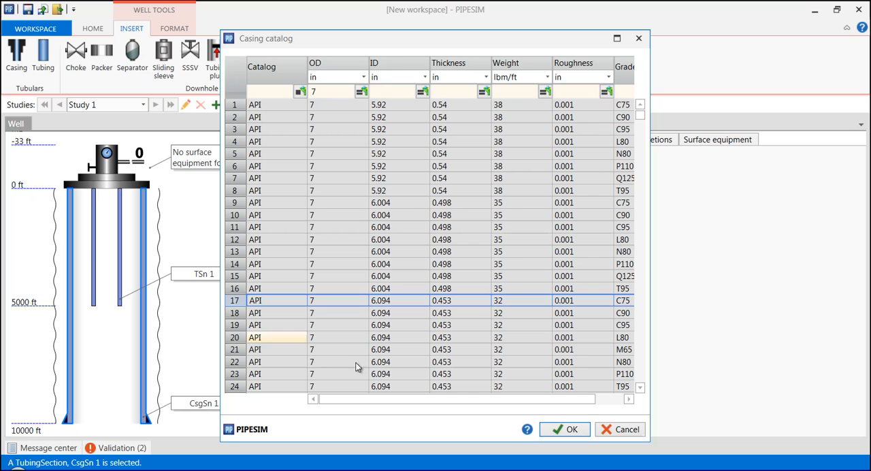
left_click(564, 430)
- Filter the tubing catalog for OD greater than 2.5 in and assign the 2.875 in OD, 2.259 in ID, 8.6 lbm/ft, T95 entry
left_click(284, 226)
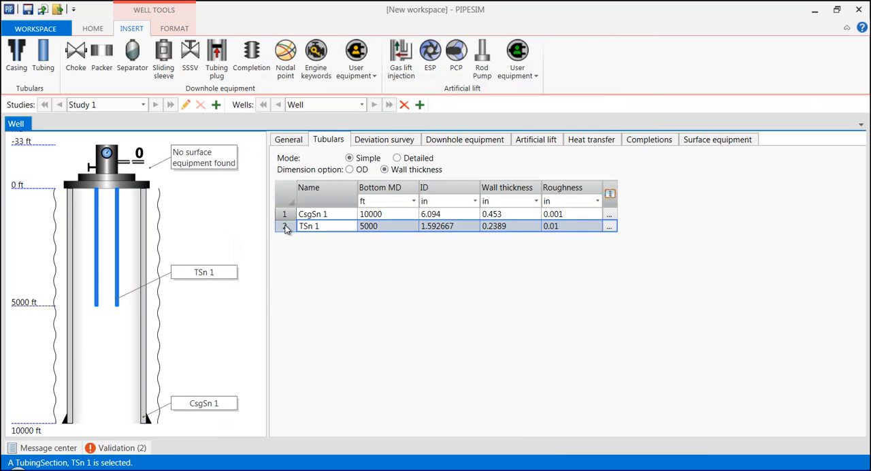
left_click(611, 227)
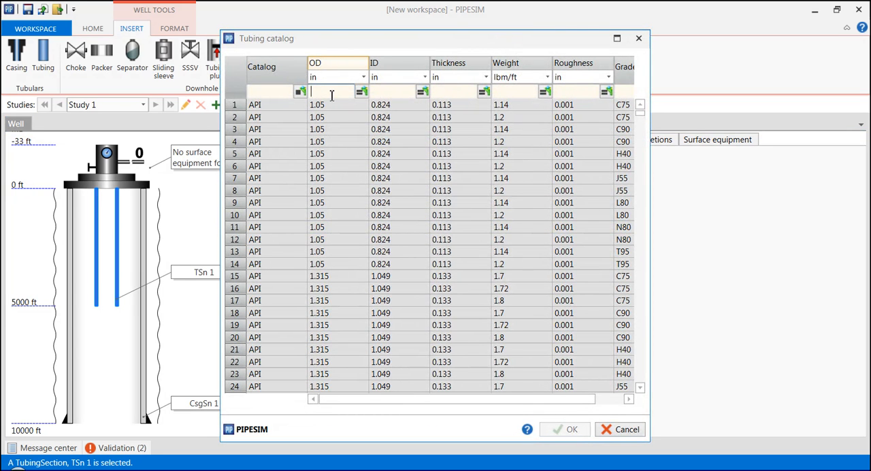
type("2.5")
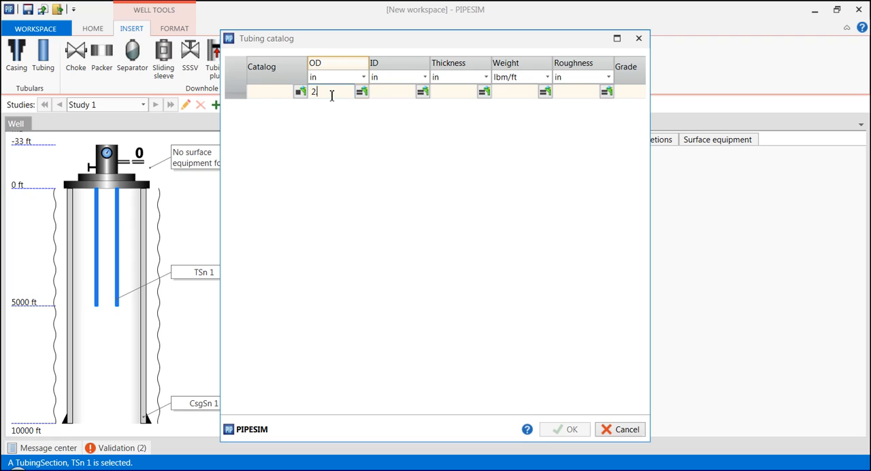
left_click(363, 92)
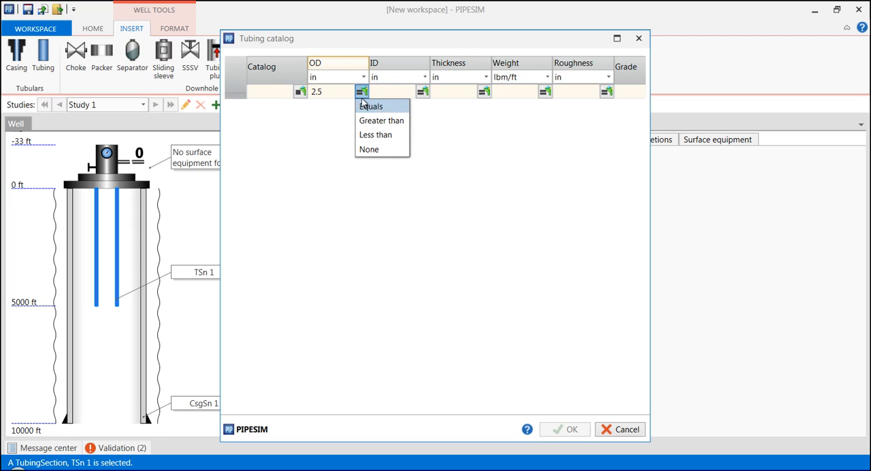
left_click(371, 122)
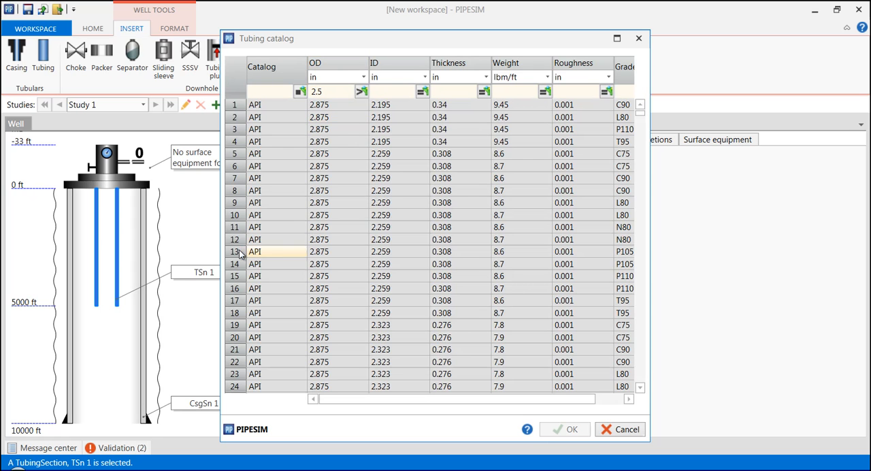
left_click(234, 300)
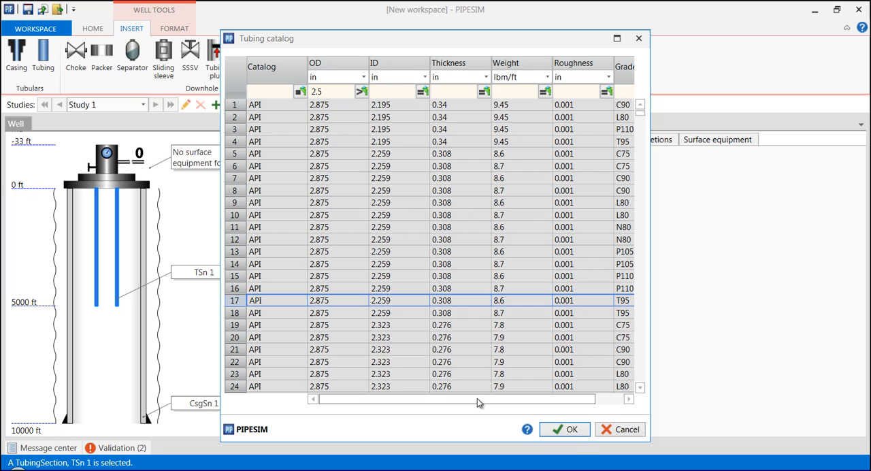
left_click(566, 429)
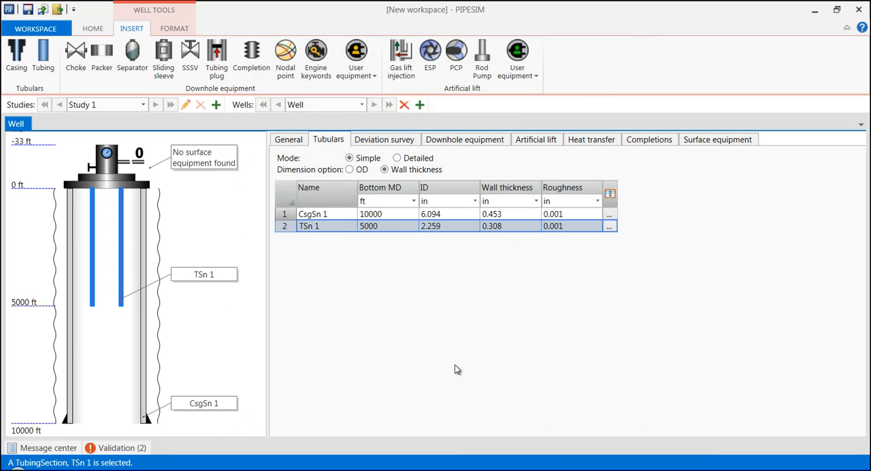
- Set the tubing's bottom measured depth to 9000 ft
left_click(382, 227)
type("9000")
left_click(382, 258)
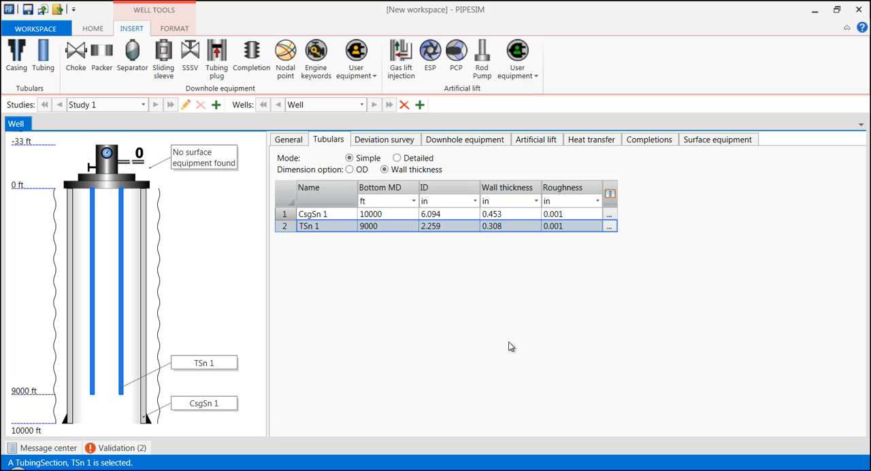
- Select Vertical as the survey type for the well's deviation survey
left_click(389, 141)
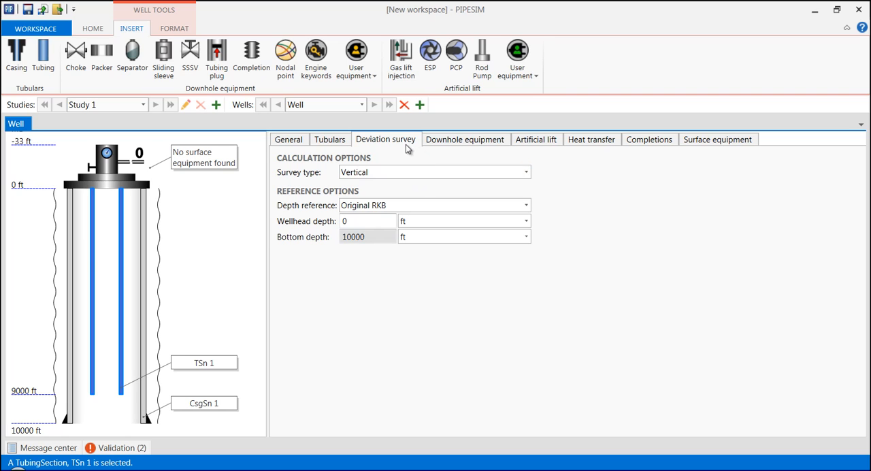
left_click(398, 174)
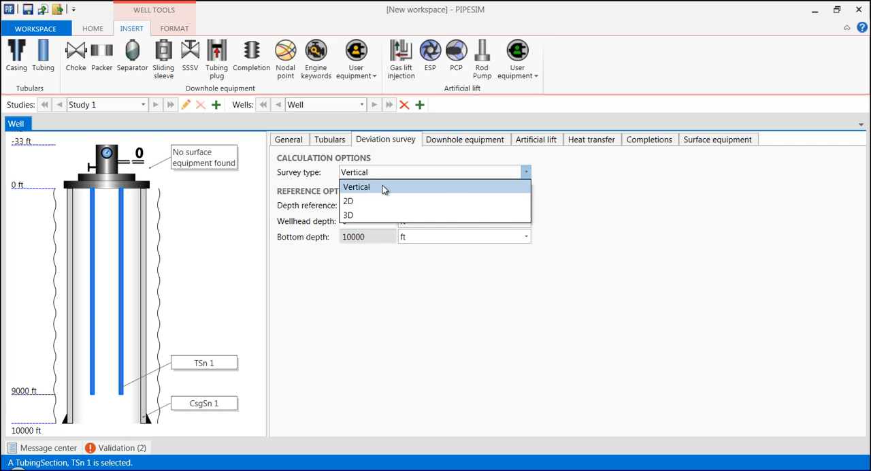
left_click(382, 185)
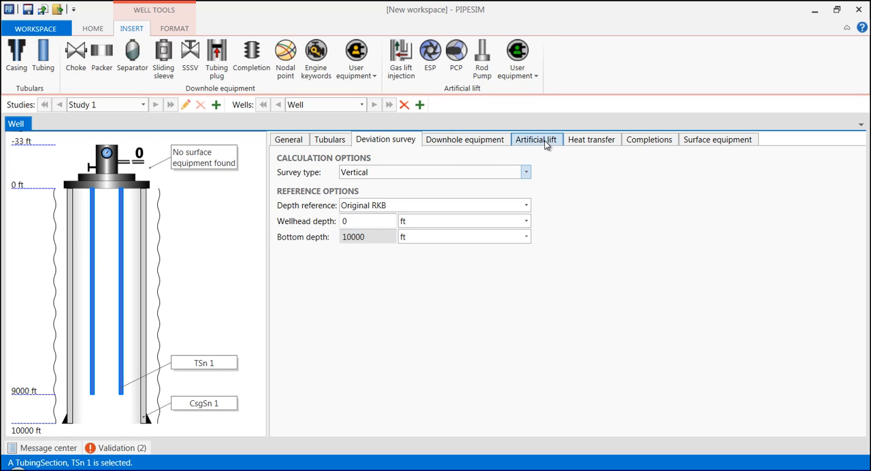
- Set the soil temperature at the wellhead to 60 degF in the heat transfer data
left_click(589, 143)
left_click(414, 211)
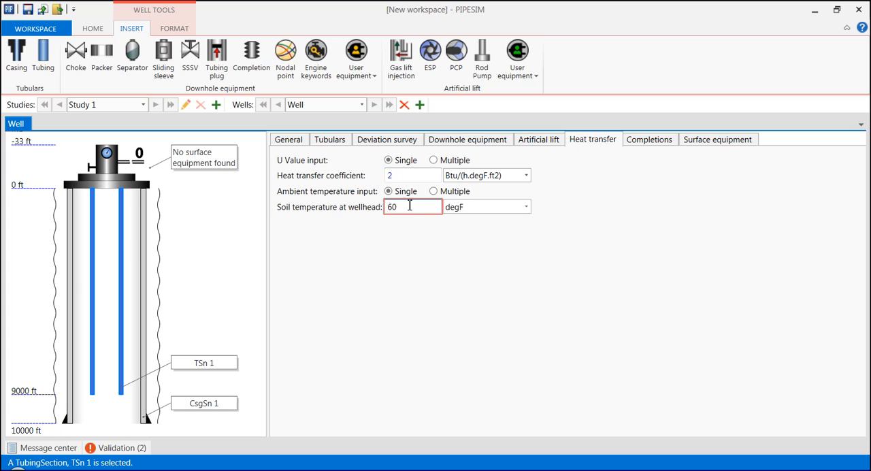
left_click(404, 178)
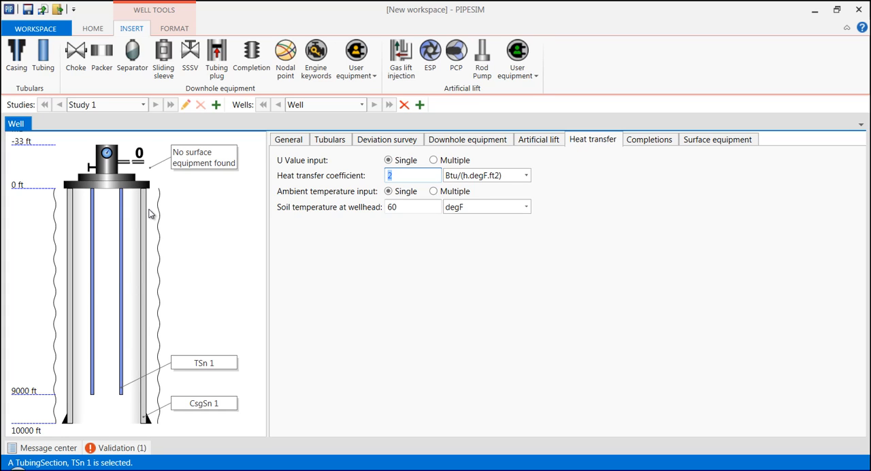
- Add a completion to the well with a middle measured depth of 9500 ft
left_click(645, 146)
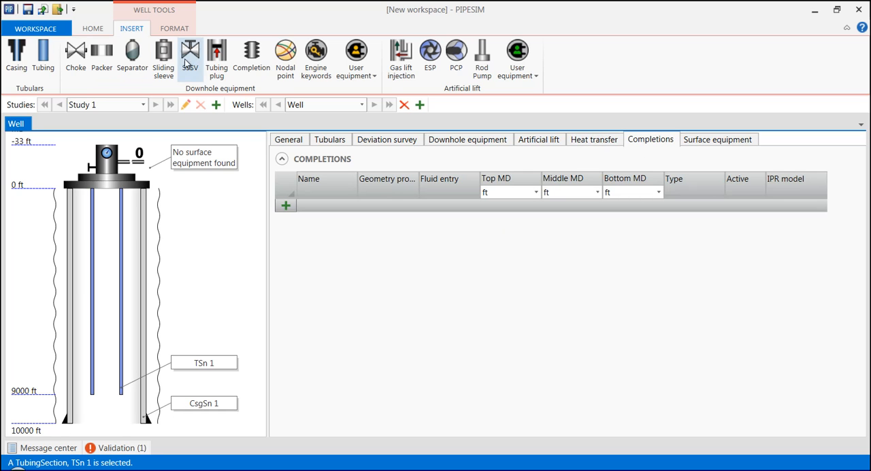
left_click_drag(246, 56, 226, 188)
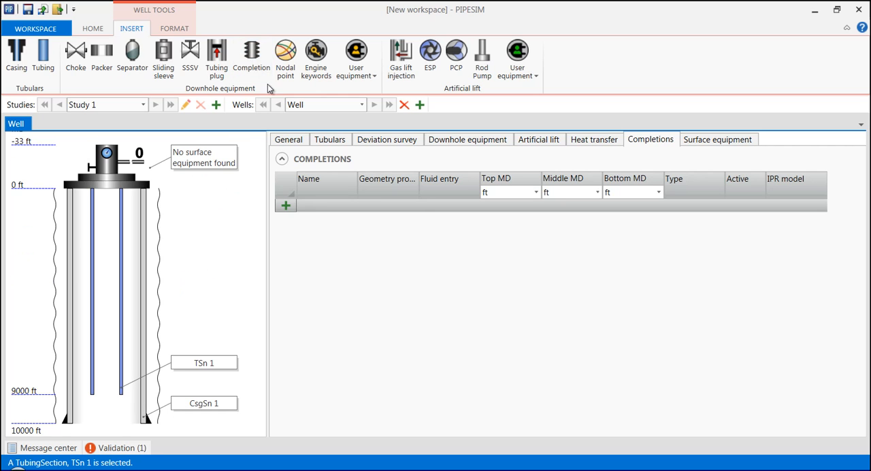
left_click(285, 207)
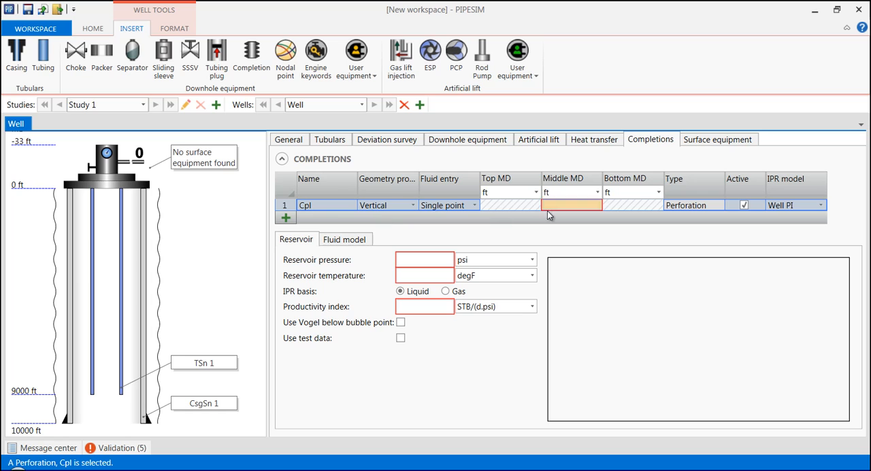
type("9500")
left_click(614, 205)
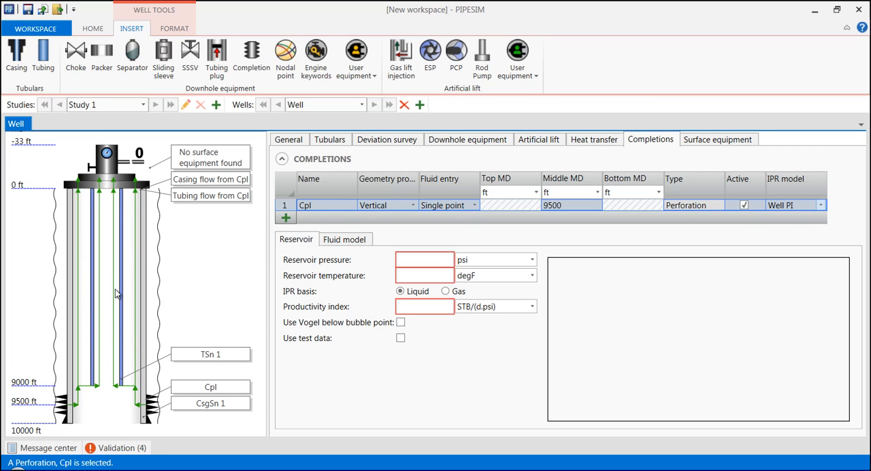
- Place a packer at about 8102 ft, an open sliding sleeve at about 6036 ft and a tubing plug at about 3946 ft
left_click_drag(95, 54, 133, 368)
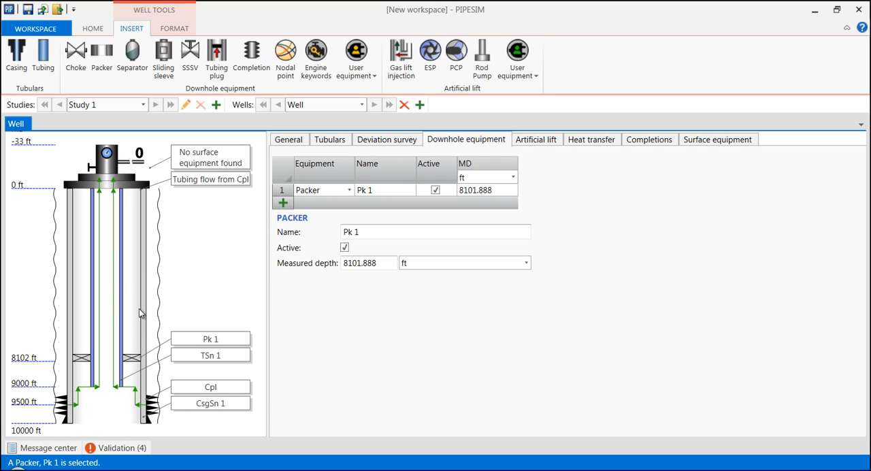
left_click_drag(164, 58, 112, 321)
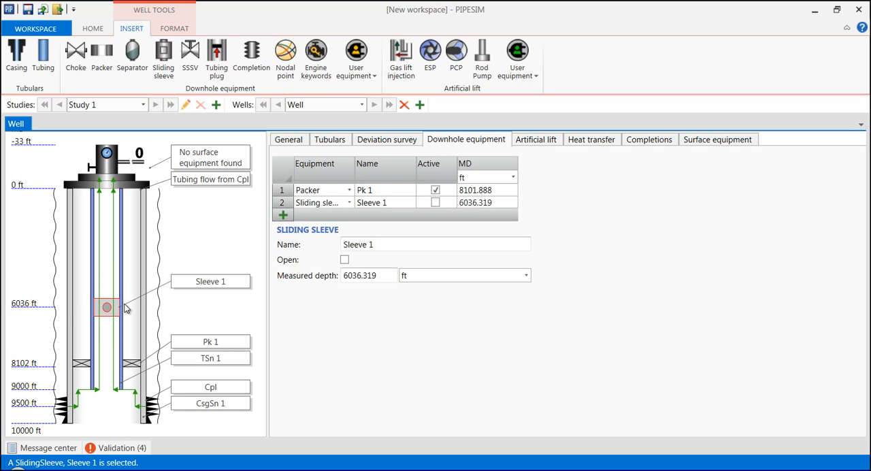
left_click(345, 260)
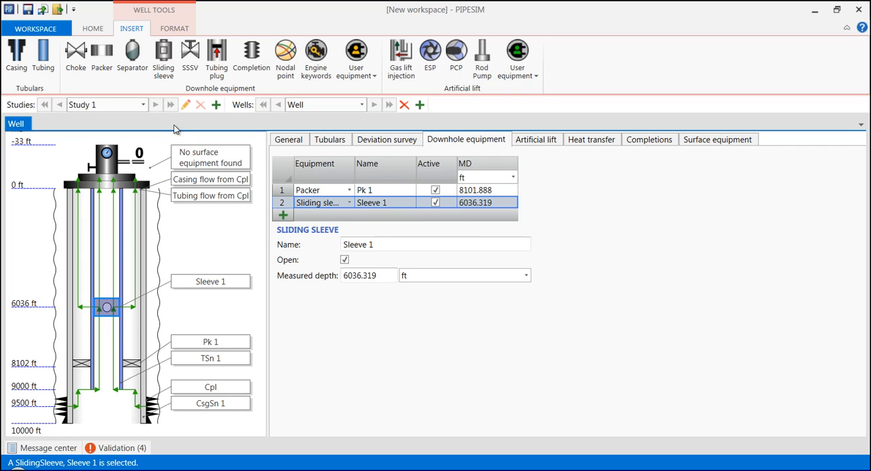
left_click_drag(217, 64, 113, 266)
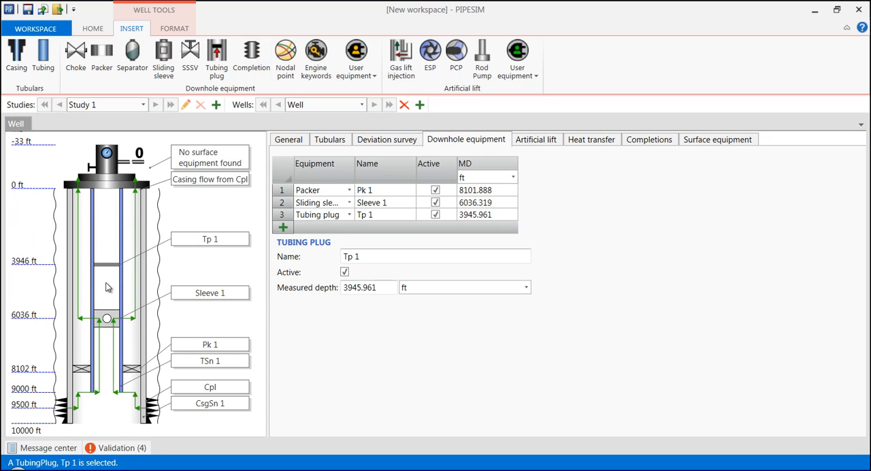
- Set the completion's IPR model to Darcy
left_click(155, 404)
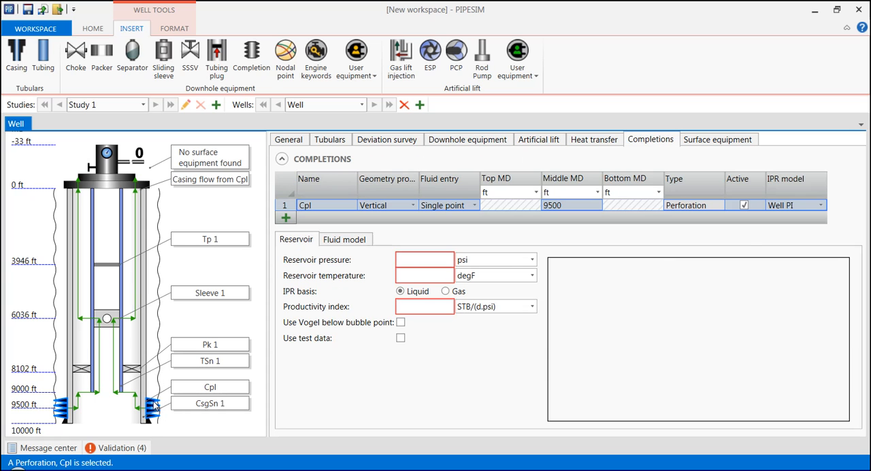
left_click(822, 204)
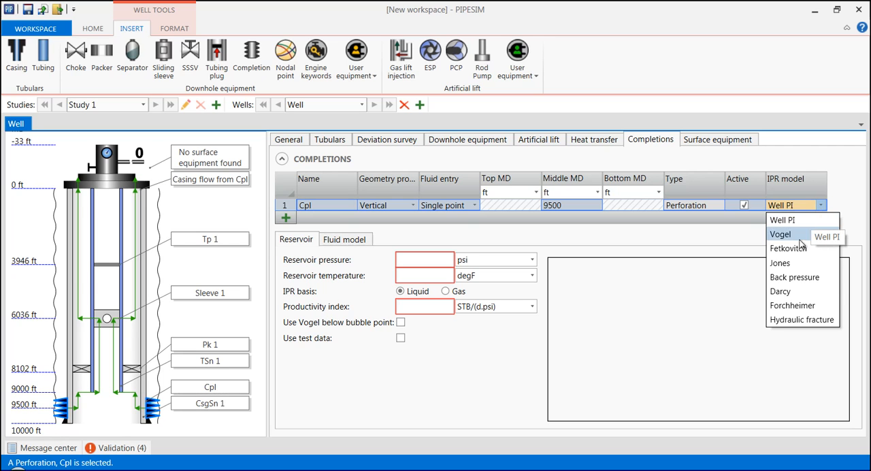
left_click(781, 291)
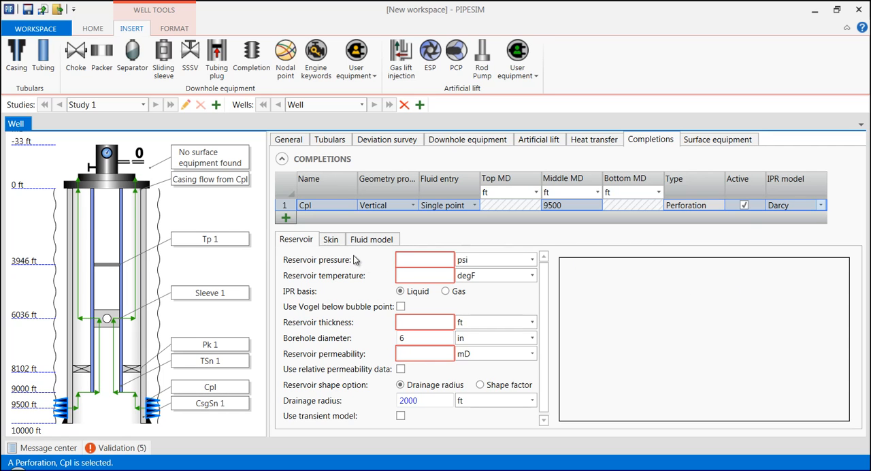
- Switch the completion's mechanical skin to Calculate and view the available completion methods
left_click(332, 241)
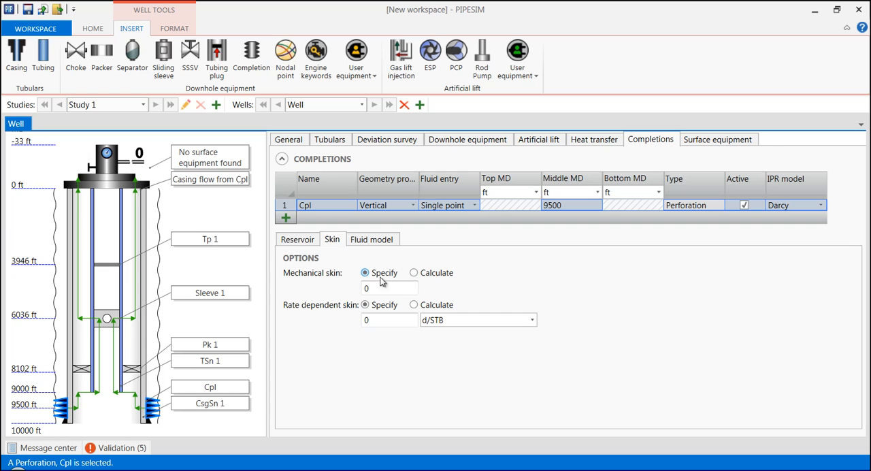
left_click(414, 273)
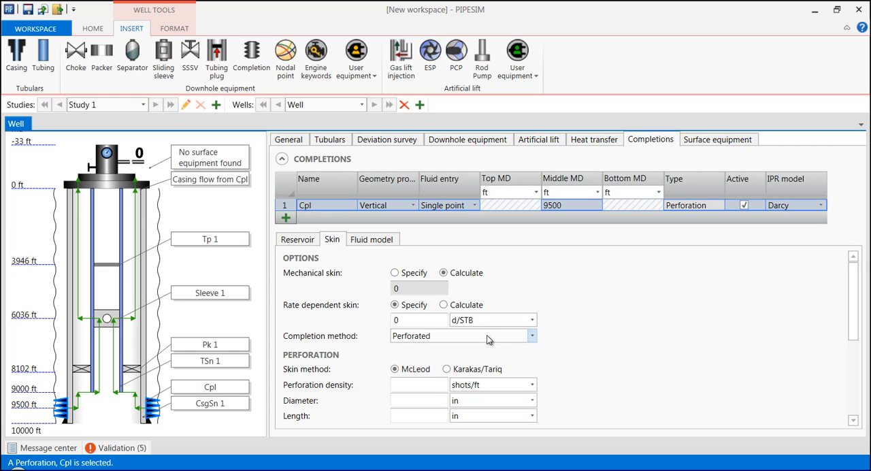
left_click(532, 339)
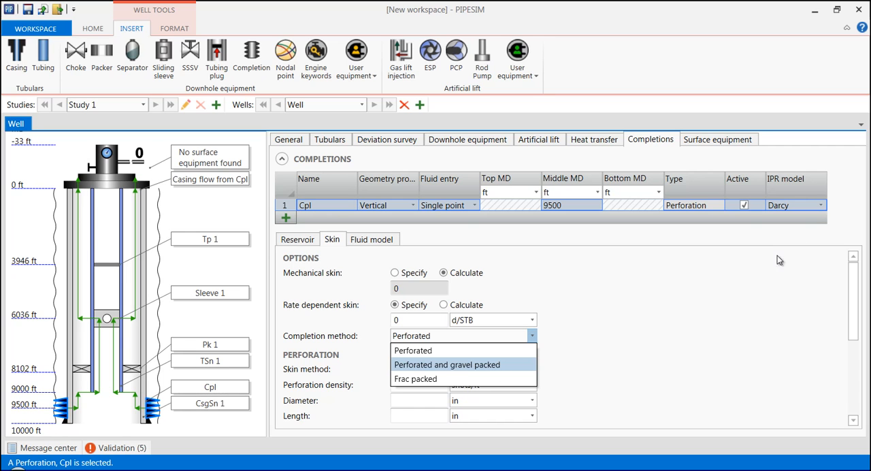
- Change the completion's IPR model to Well PI
left_click(822, 207)
left_click(821, 207)
scroll(797, 225, "up", 1)
left_click(796, 221)
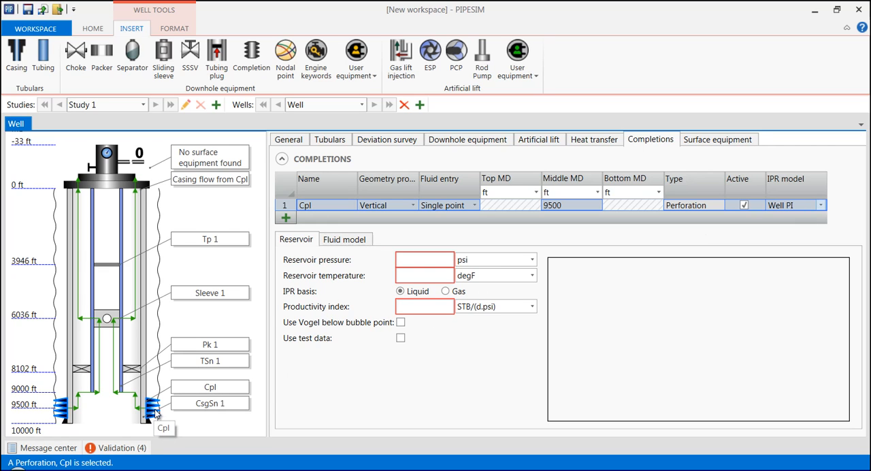
- Create a new fluid for the completion from the Light Oil + Gas template
left_click(358, 245)
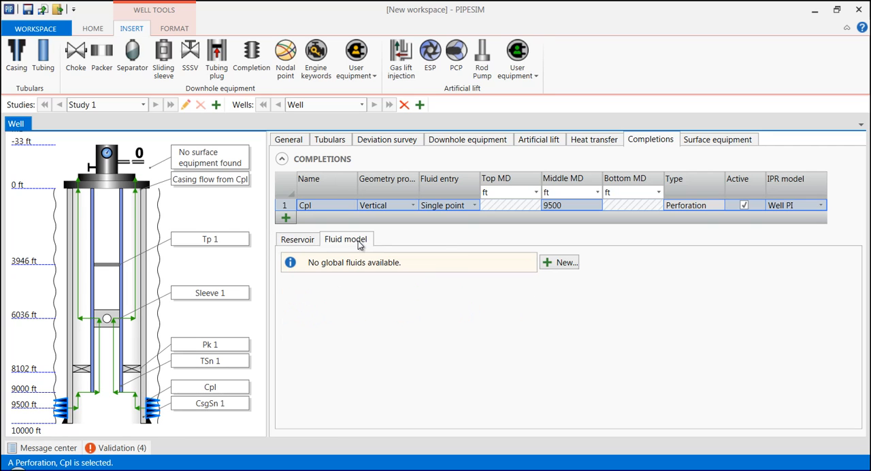
left_click(548, 264)
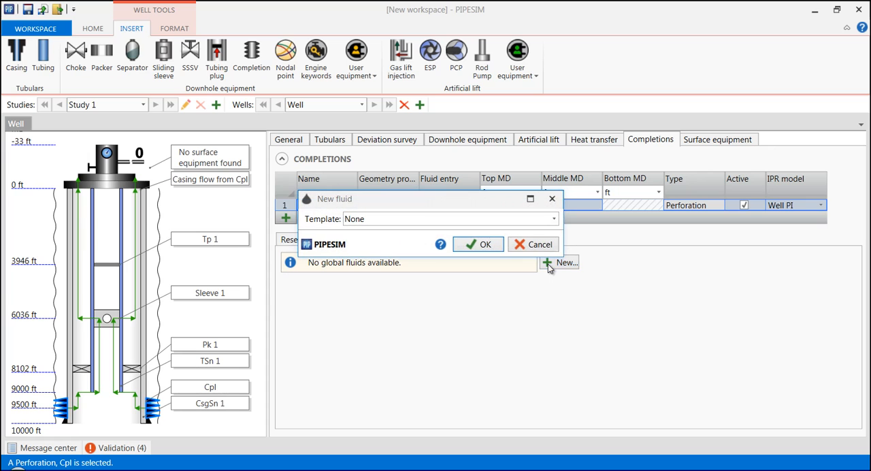
left_click(552, 220)
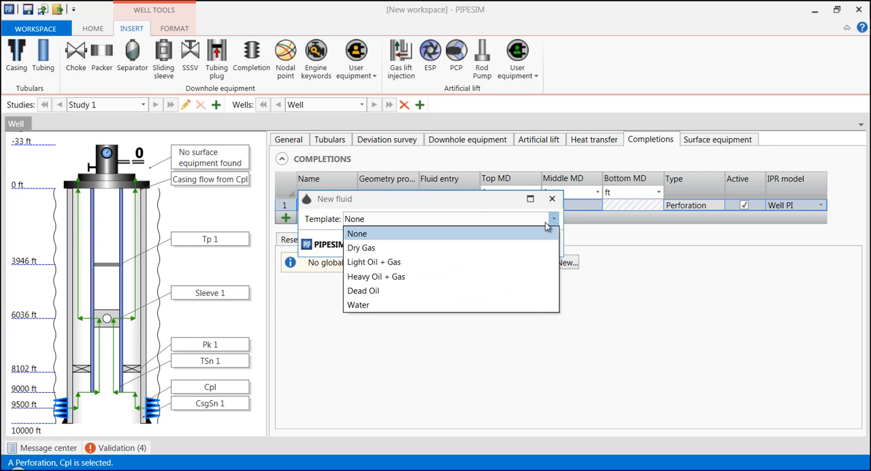
left_click(386, 265)
left_click(479, 246)
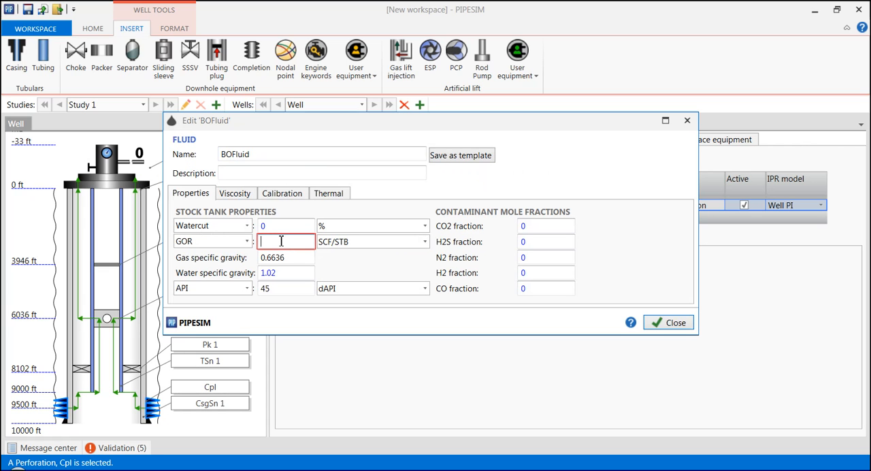
- Set the new fluid's GOR to 500 SCF/STB and its watercut to 25 %, and close the fluid editor
type("500")
left_click(266, 228)
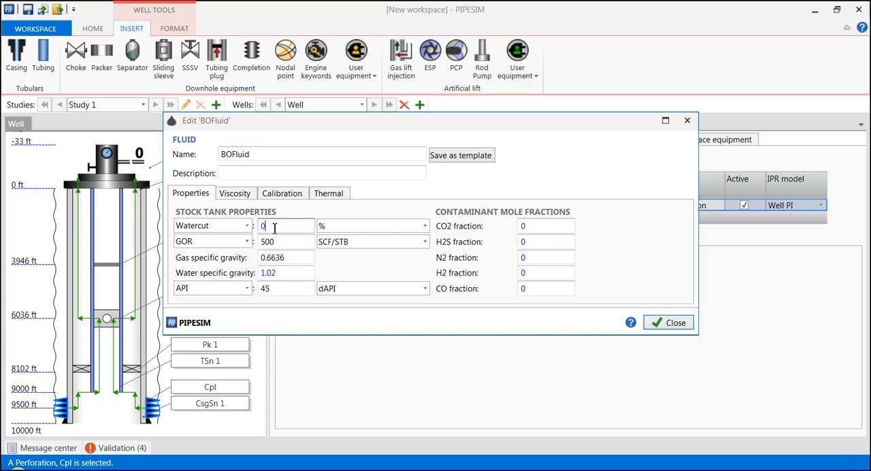
left_click_drag(275, 228, 259, 234)
type("25")
left_click(287, 247)
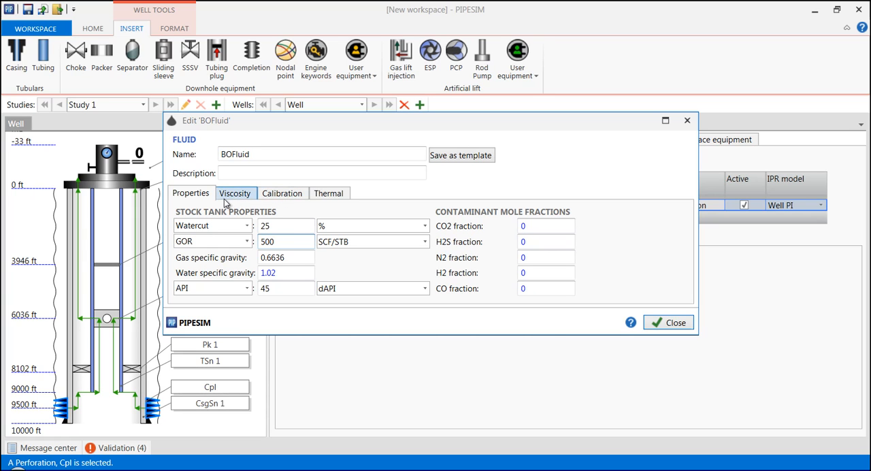
left_click(670, 323)
- Set reservoir pressure to 5000 psi, temperature to 200 degF and productivity index to 10 STB/(d.psi), and enable Vogel below bubble point
left_click(292, 240)
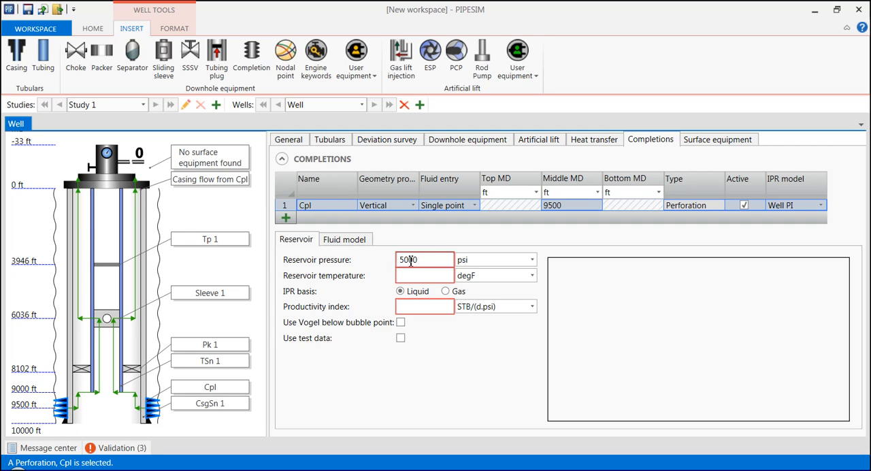
left_click(422, 279)
type("200")
left_click(416, 307)
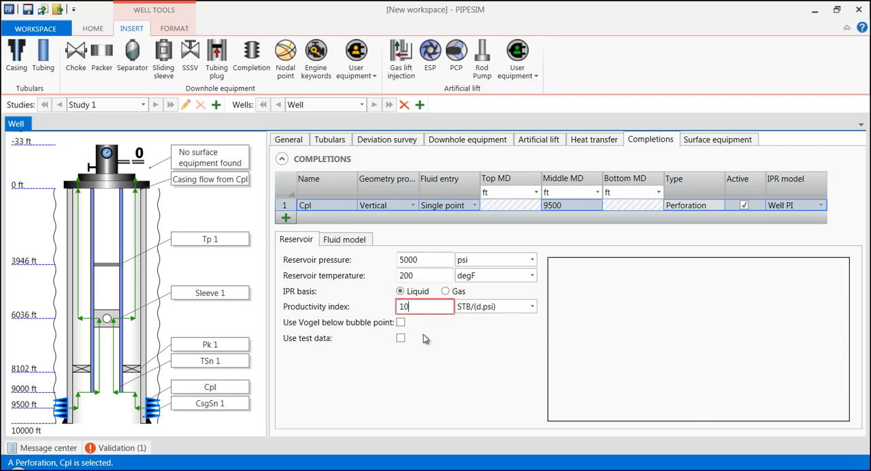
left_click(423, 337)
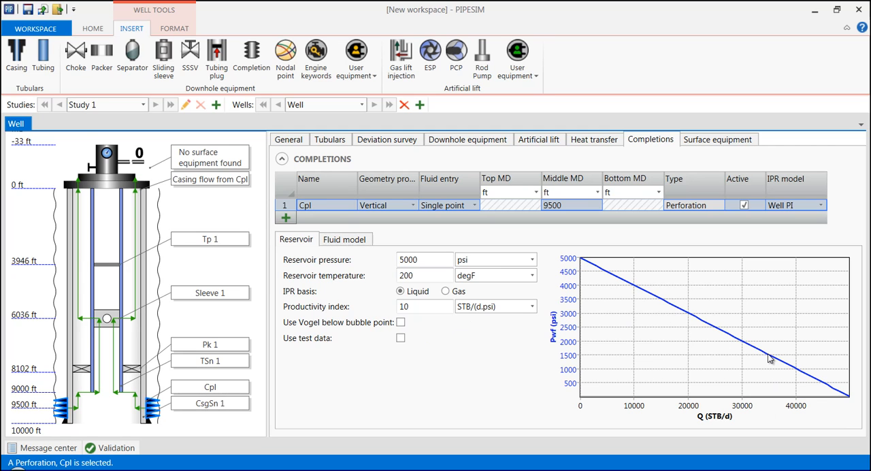
left_click(400, 323)
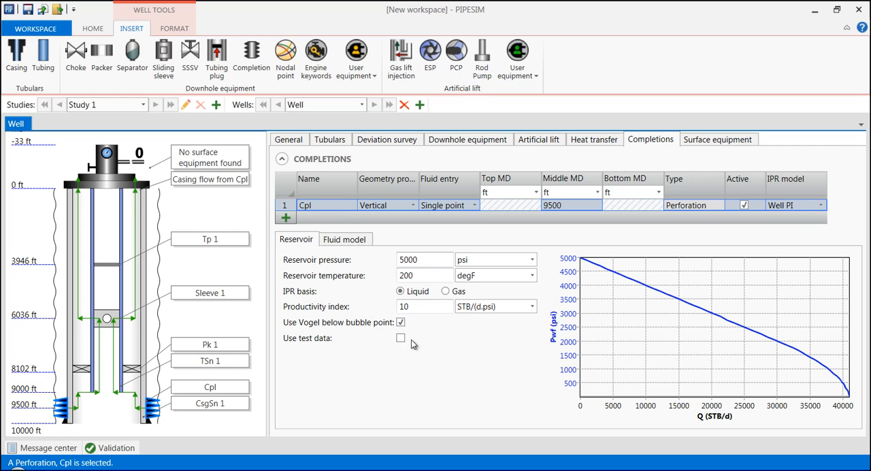
- Add a choke and, further downstream, a sink to the well's surface equipment
left_click(714, 144)
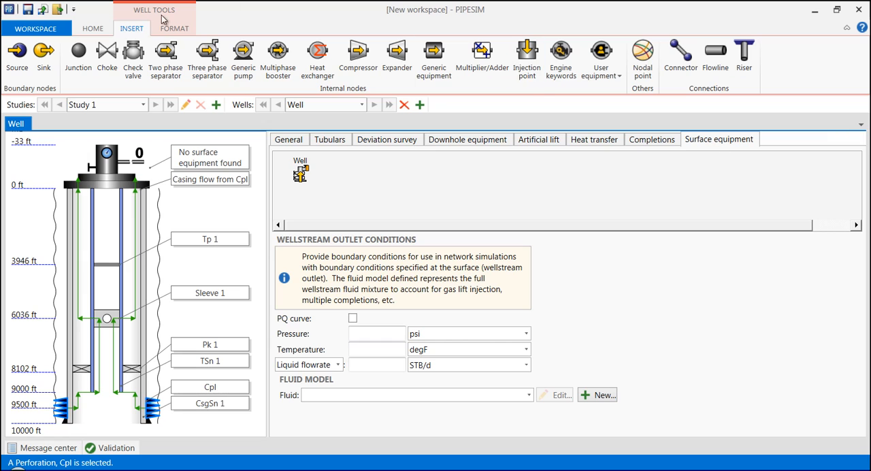
left_click(109, 59)
left_click(381, 175)
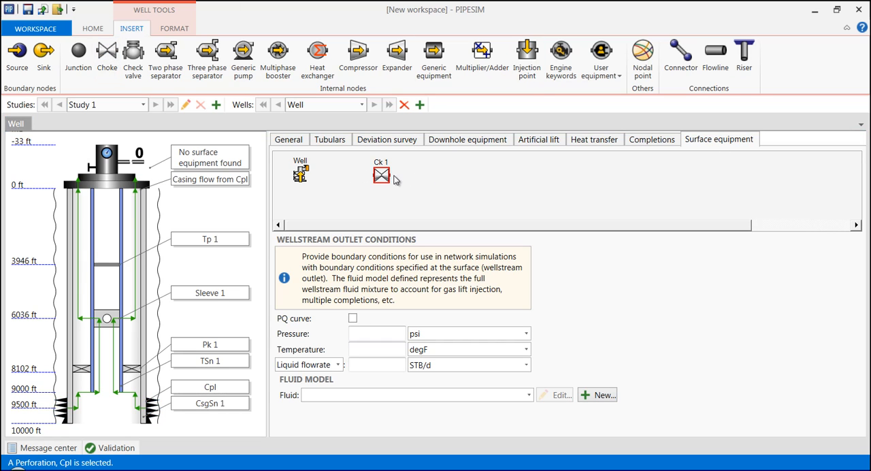
left_click(44, 55)
left_click(535, 176)
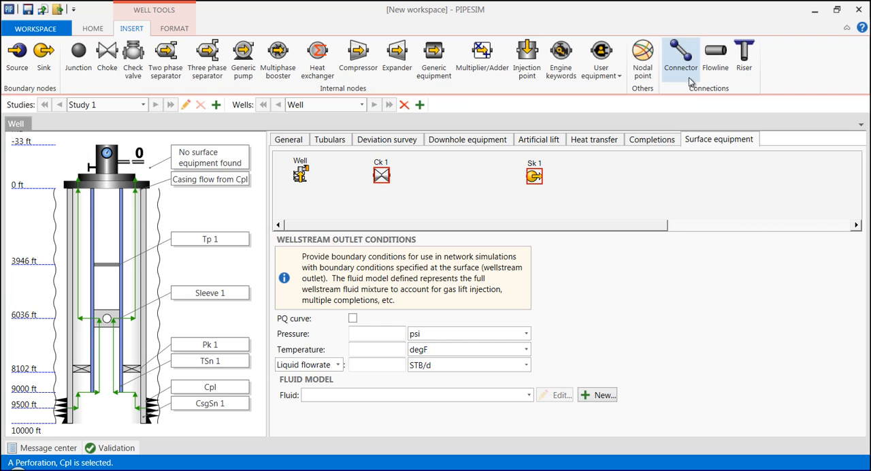
- Link the well to the choke with a connector and the choke to the sink with a flowline
left_click(681, 58)
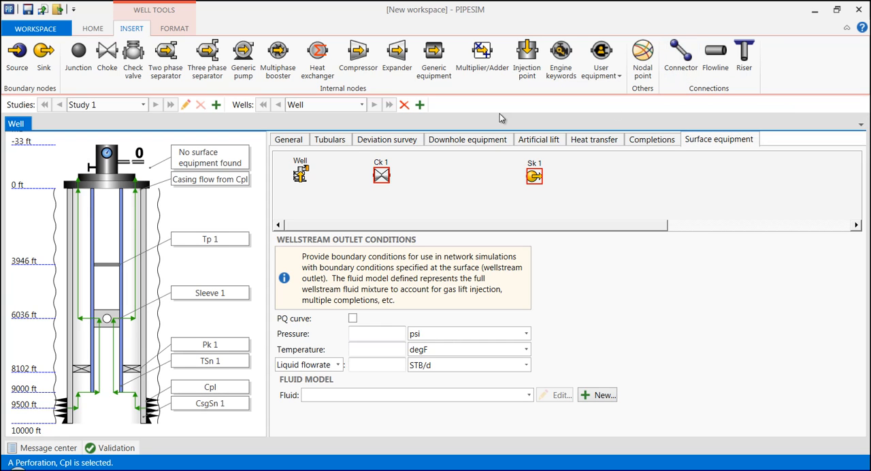
left_click(305, 172)
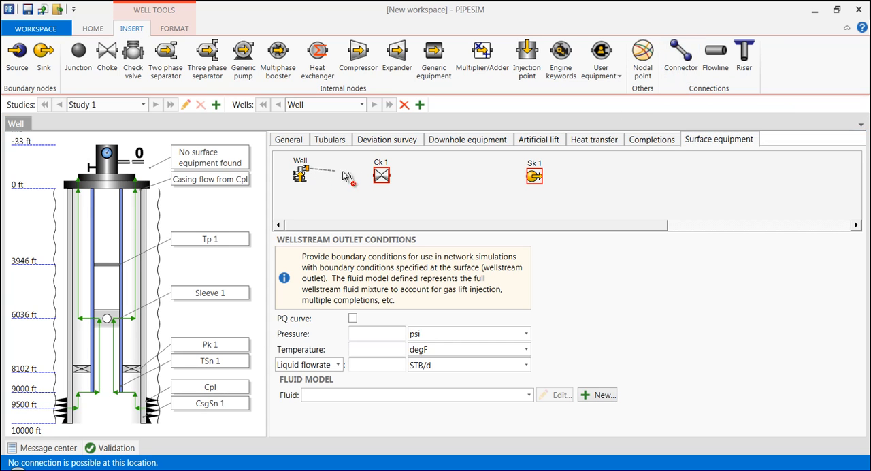
left_click(382, 174)
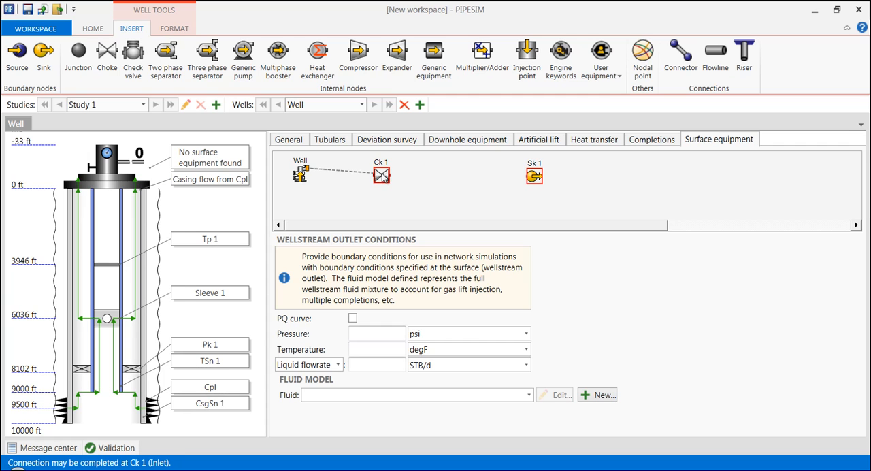
left_click(721, 61)
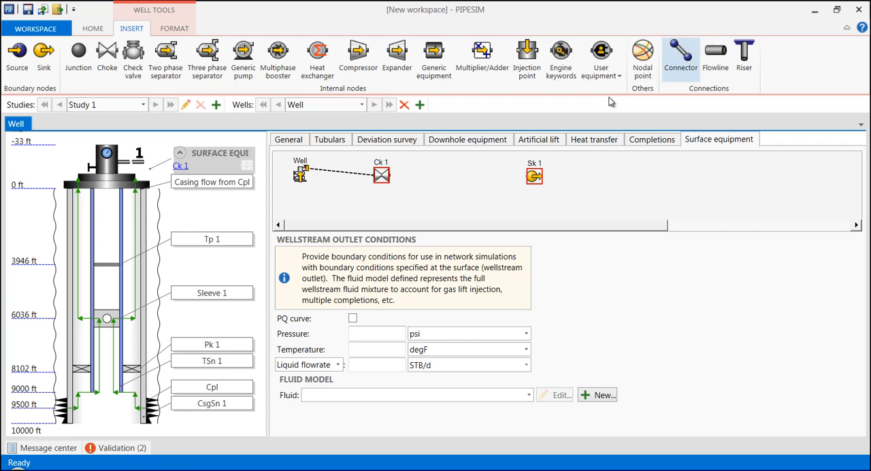
left_click(383, 176)
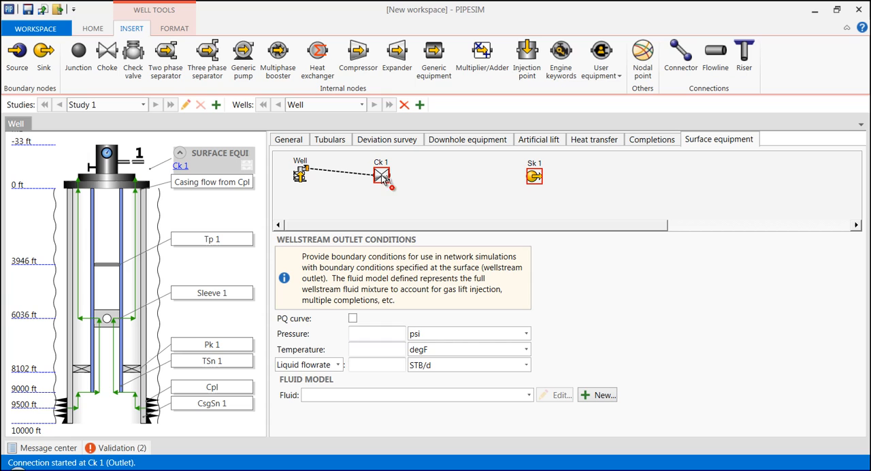
left_click(535, 177)
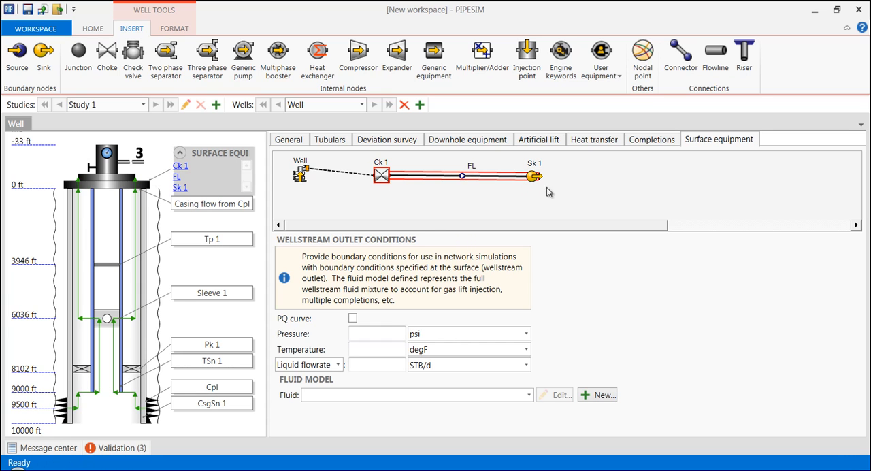
- Set the surface choke's bean size to 2 in
left_click(380, 177)
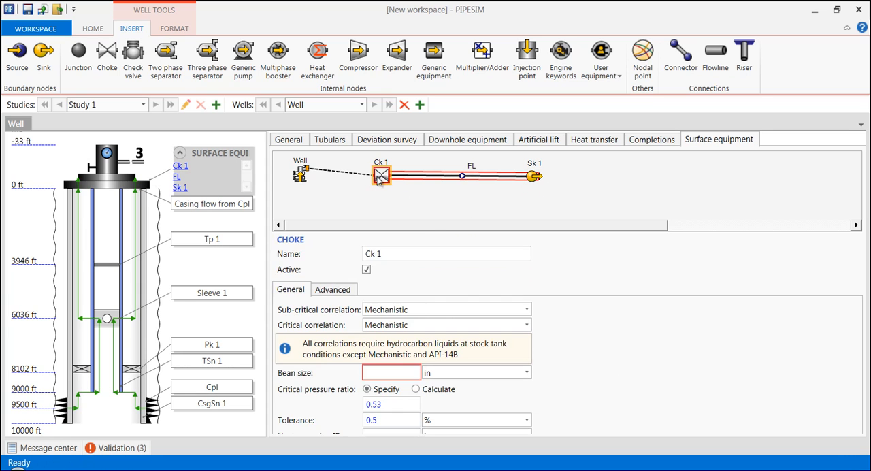
left_click(382, 373)
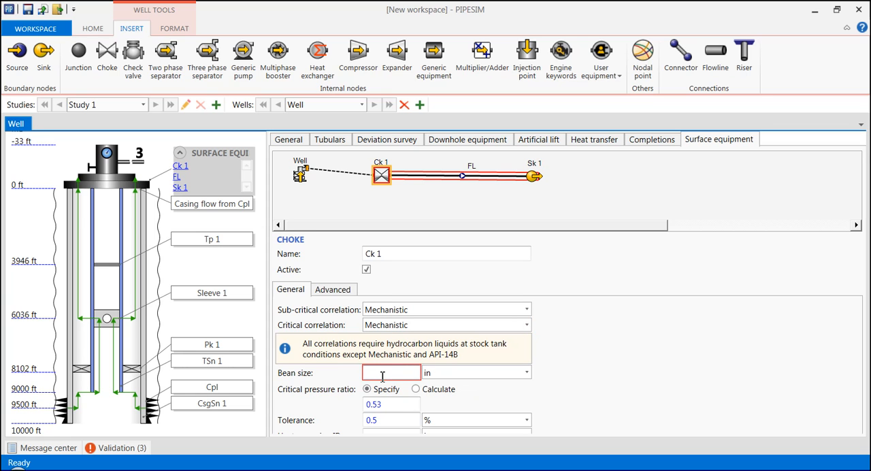
- Give the flowline a 3 in inside diameter, an undulation rate of 0 and a horizontal distance of 3000 ft
left_click(463, 177)
left_click(397, 349)
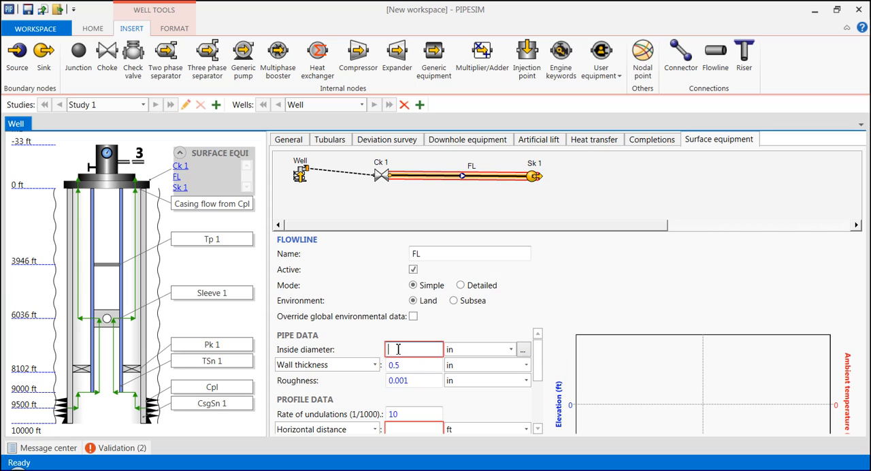
type("3")
left_click(406, 365)
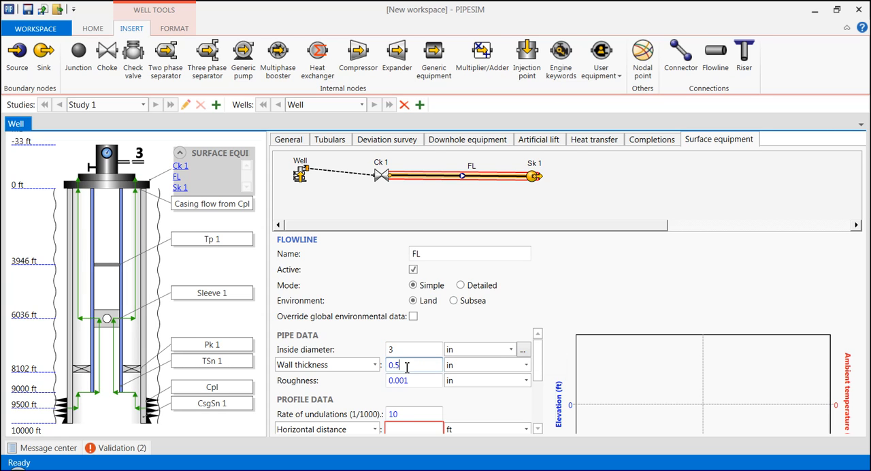
left_click(405, 413)
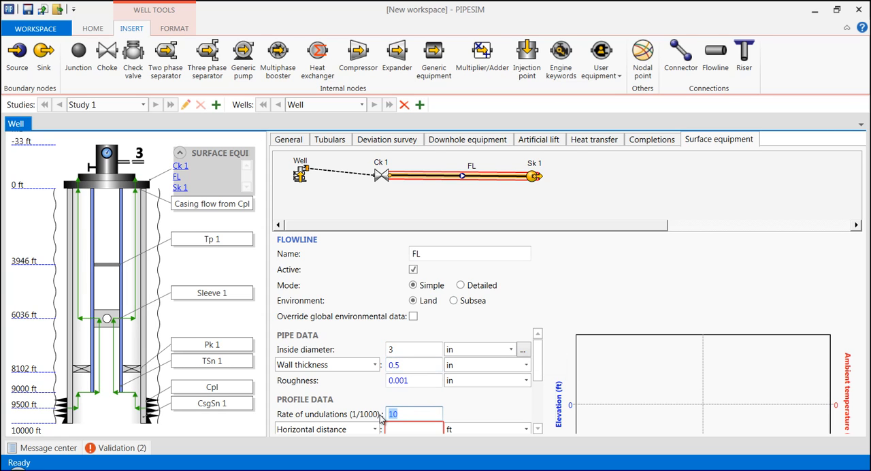
type("0")
left_click(404, 430)
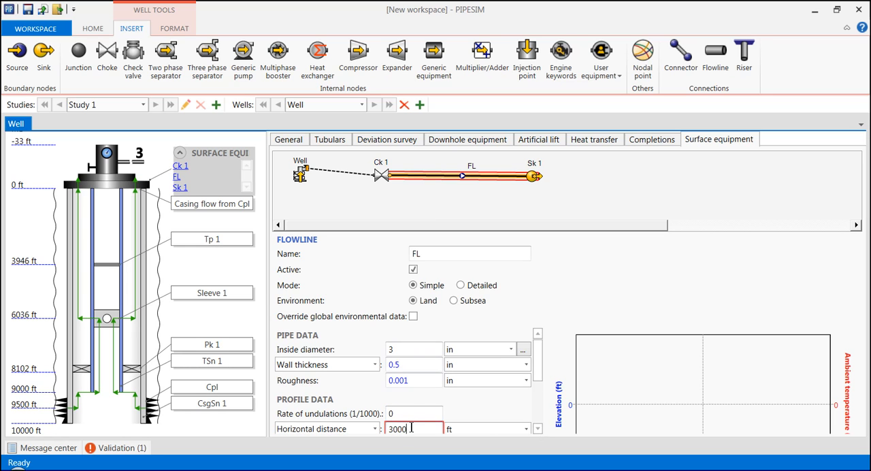
left_click(413, 414)
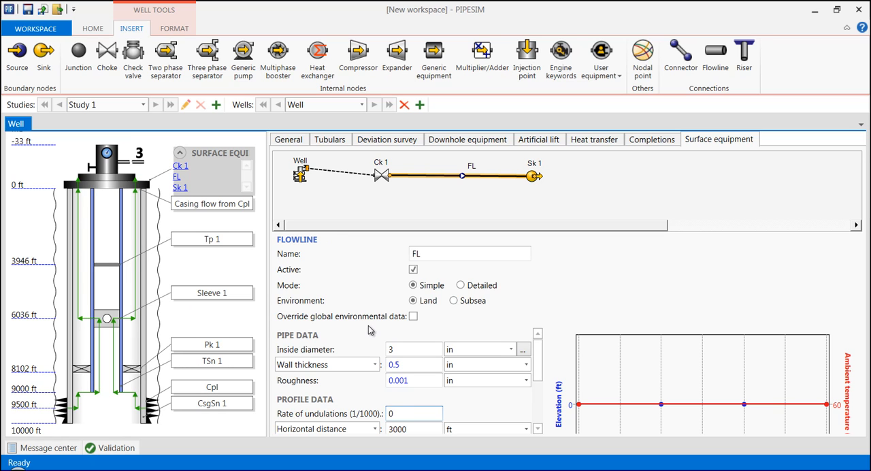
- Check the model's validation and launch a nodal analysis task with the nodal point at Bottomhole
left_click(106, 449)
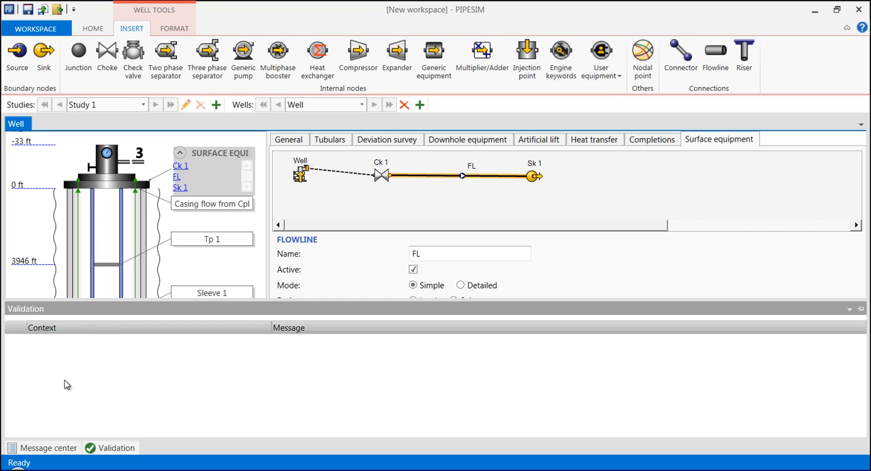
left_click(91, 28)
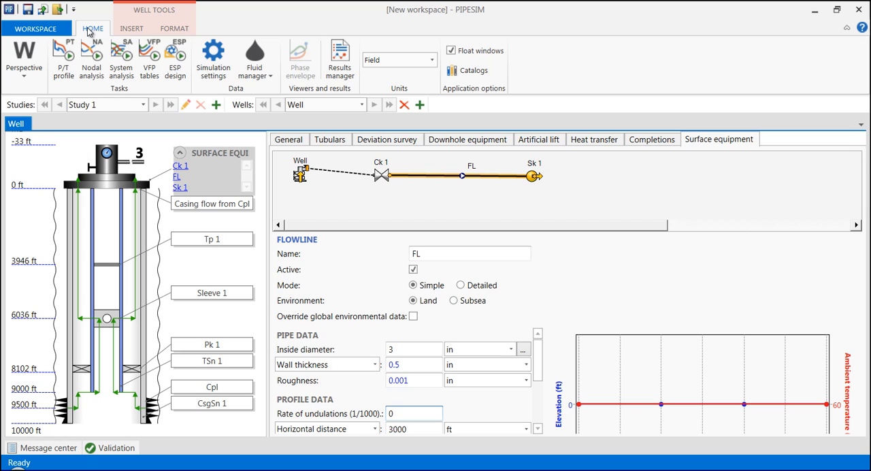
left_click(94, 75)
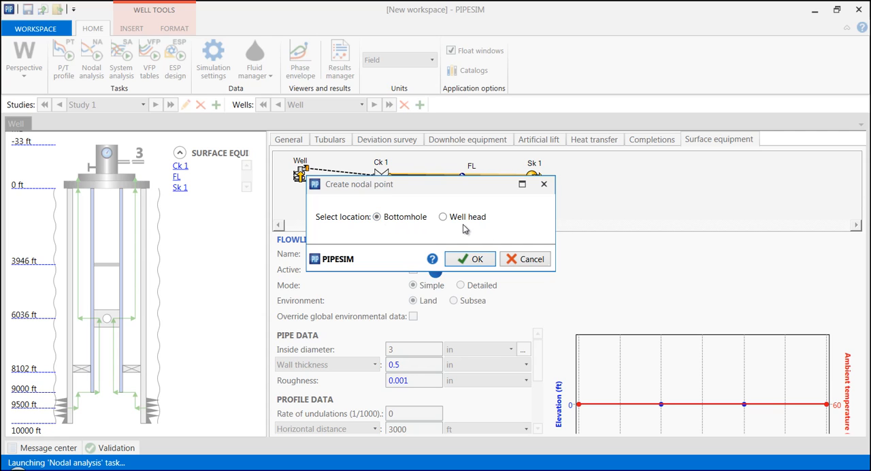
left_click(475, 261)
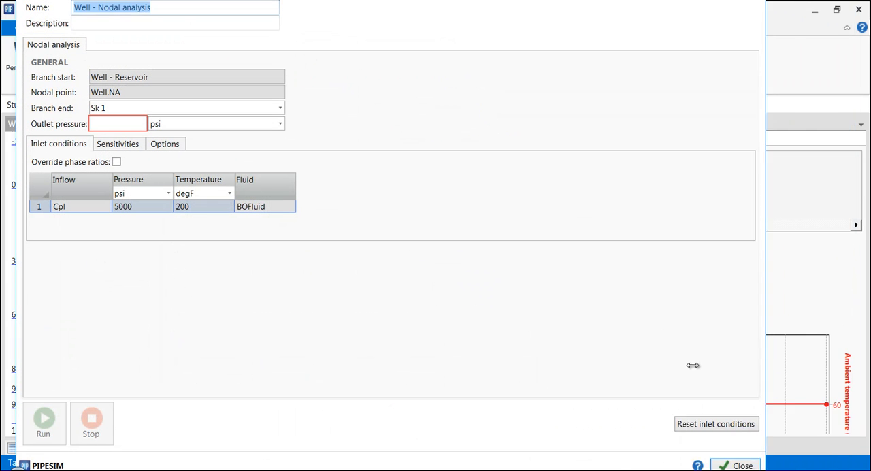
- Set the nodal analysis outlet pressure to 200 psi with Sk 1 as the branch end, and run the analysis
left_click_drag(341, 17, 590, 28)
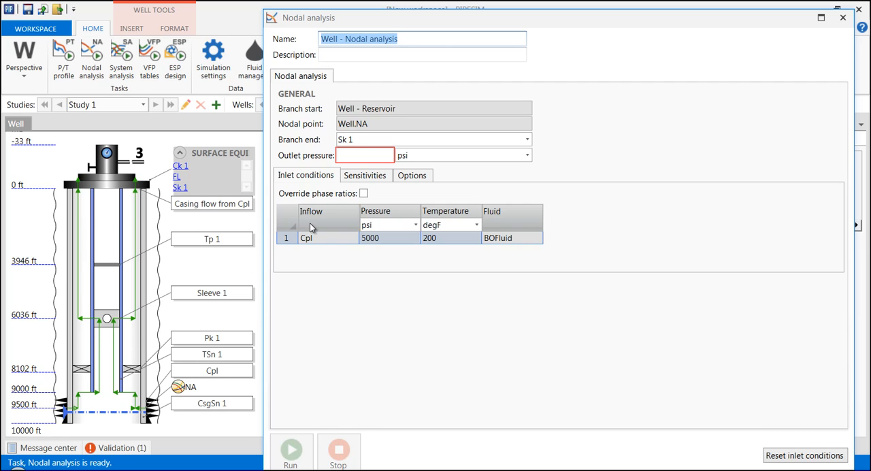
left_click(353, 156)
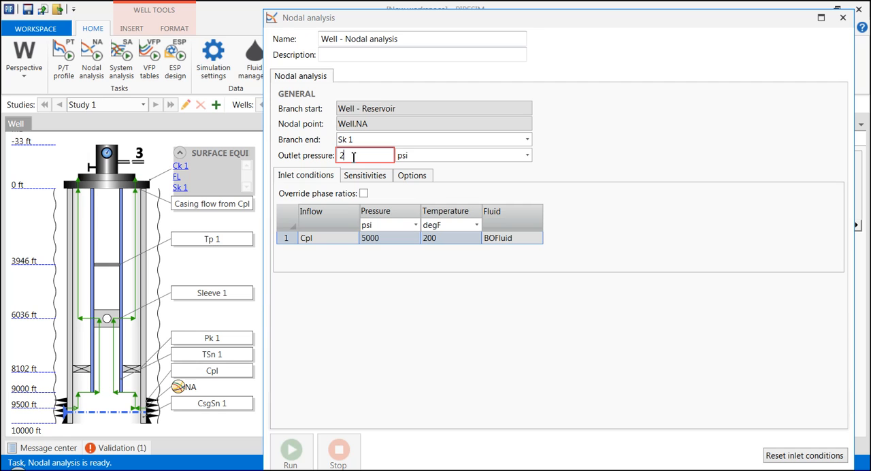
left_click(376, 141)
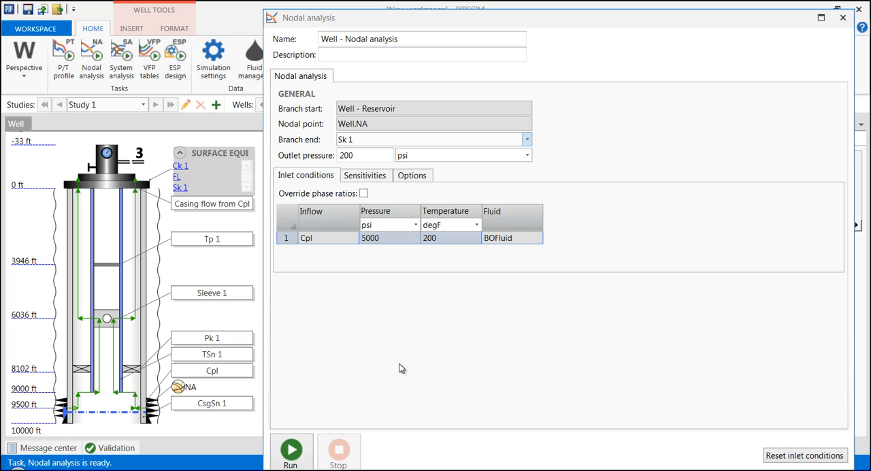
left_click(291, 454)
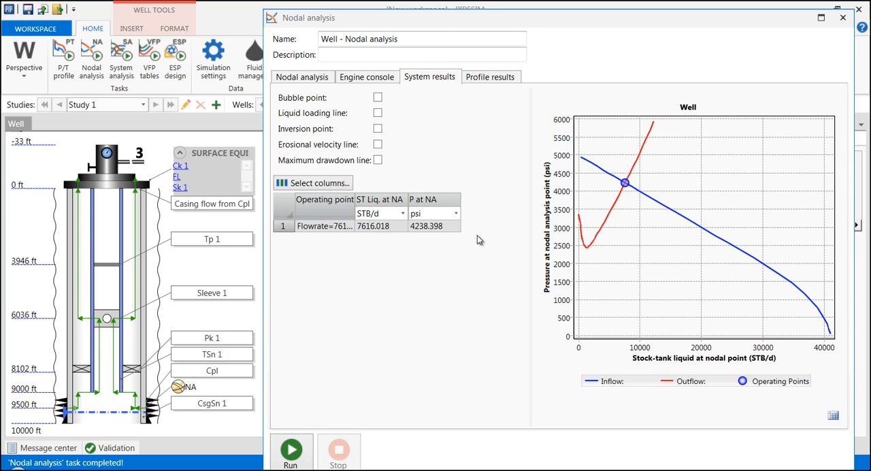
- Examine the nodal analysis profile results along the flow path, including pressure, temperature, liquid holdup and flow patterns
left_click(490, 80)
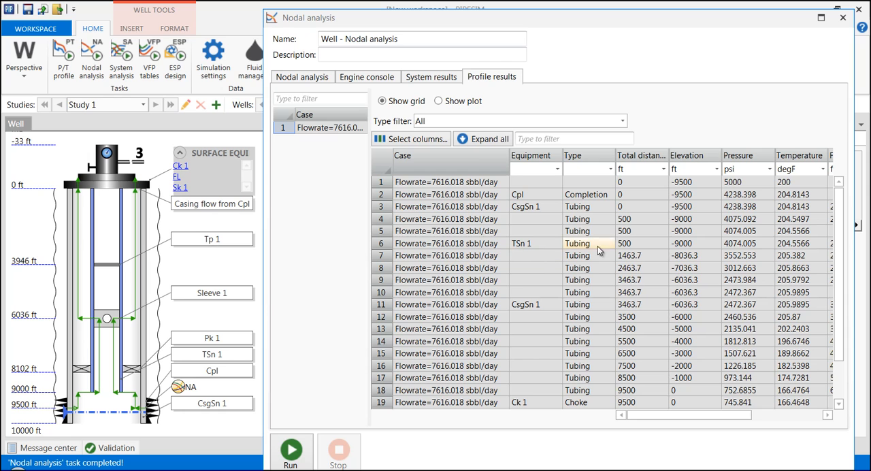
left_click_drag(661, 421, 741, 421)
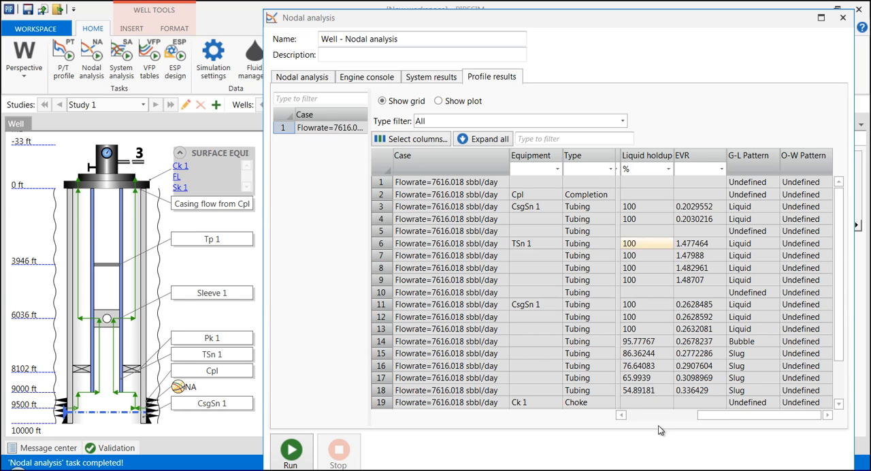
left_click_drag(725, 421, 687, 421)
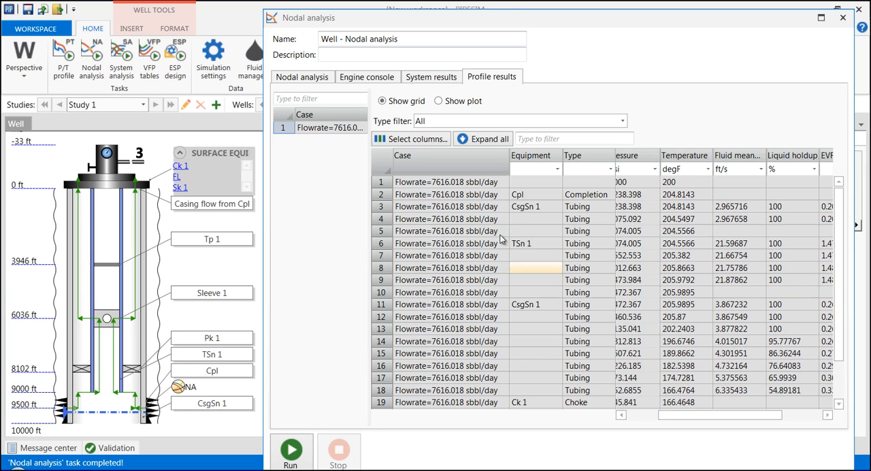